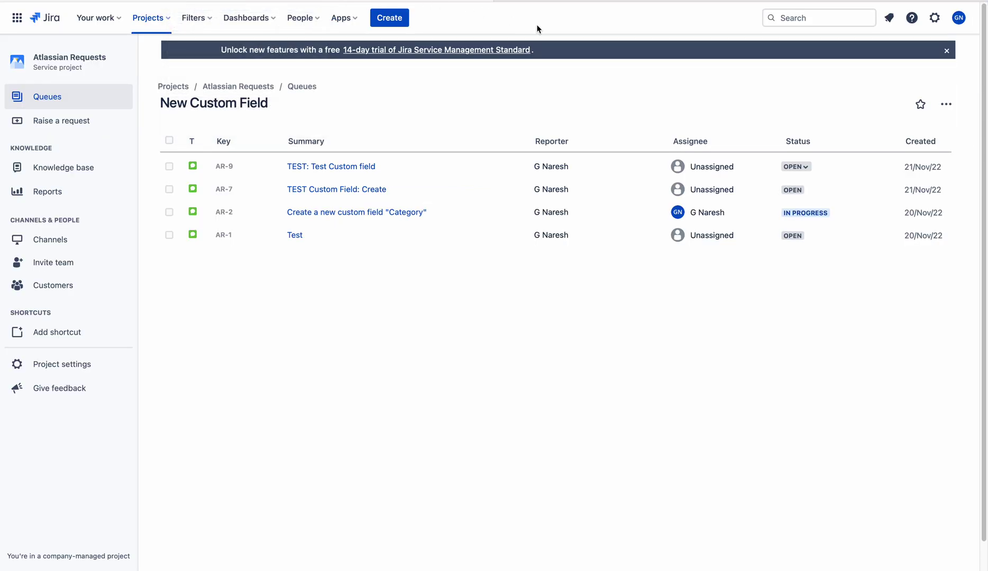
# - Open the Issues administration settings in a new browser tab
pyautogui.click(936, 18)
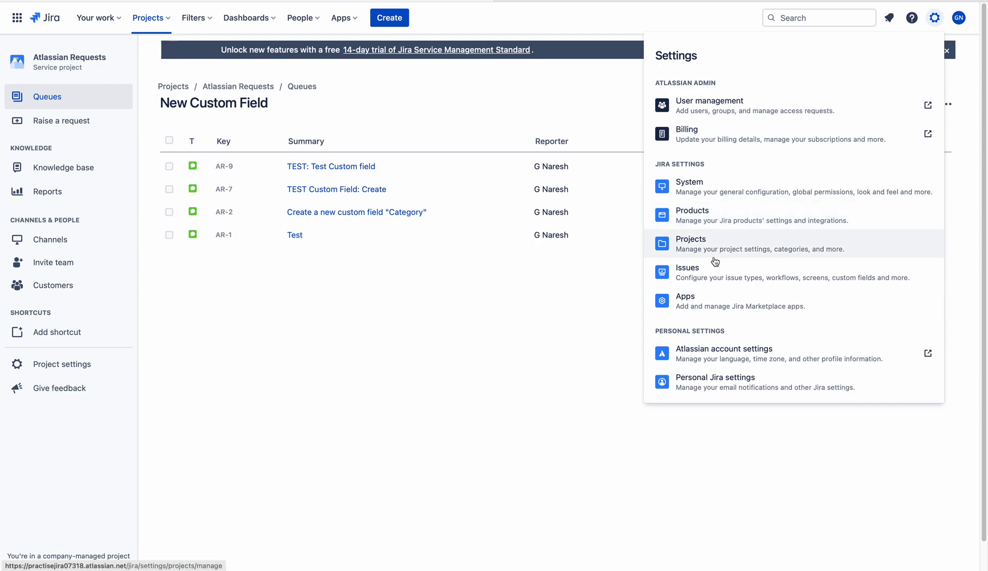
pyautogui.rightClick(703, 273)
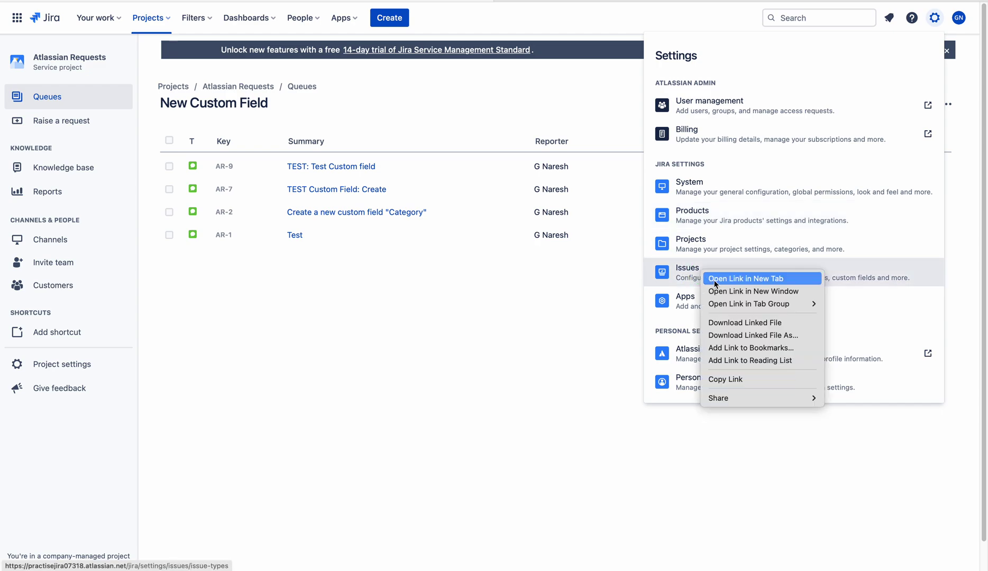
pyautogui.click(713, 279)
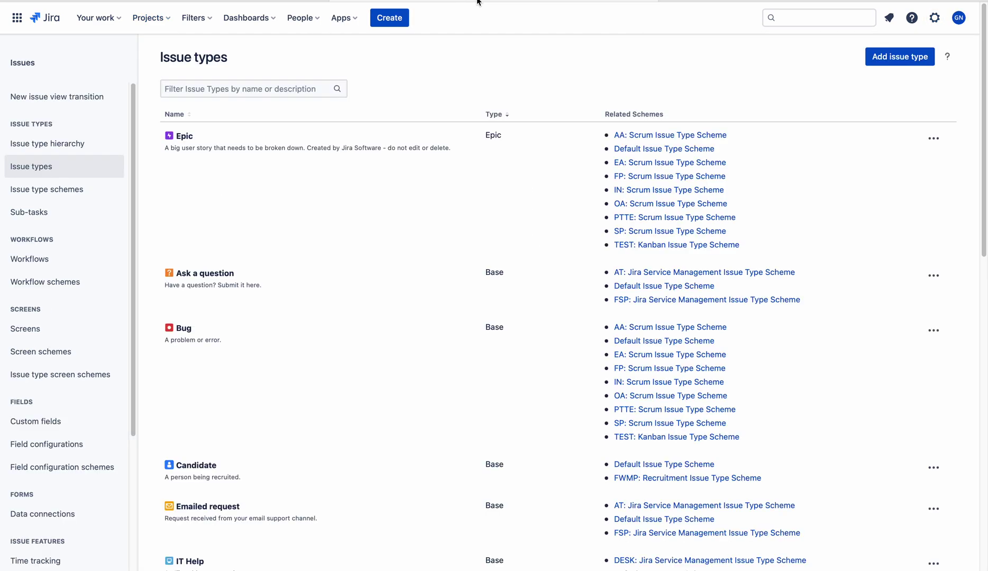
# - Filter custom fields by 'Custom Field Name' and open that field's Edit details page
pyautogui.click(58, 422)
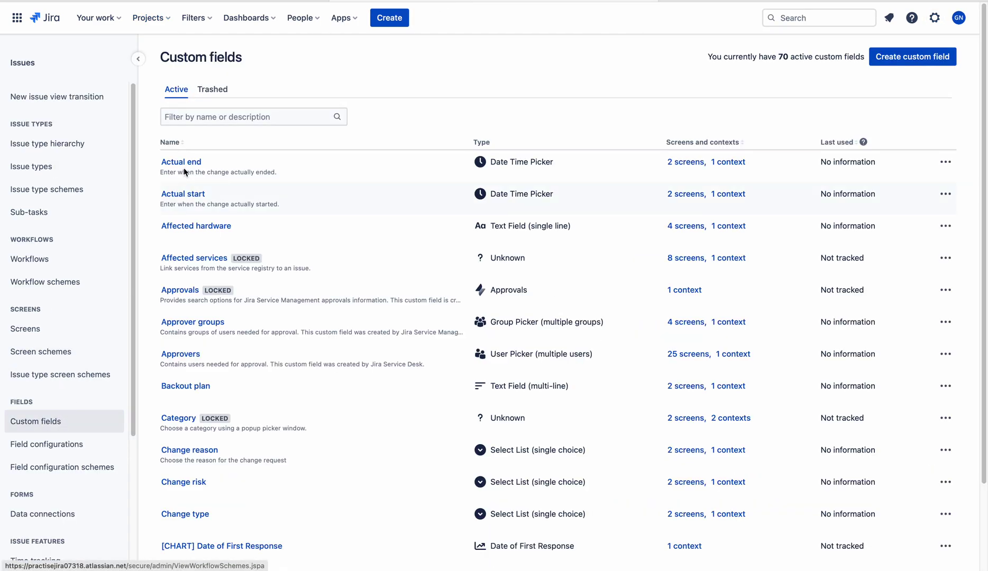
pyautogui.click(213, 112)
pyautogui.write('C')
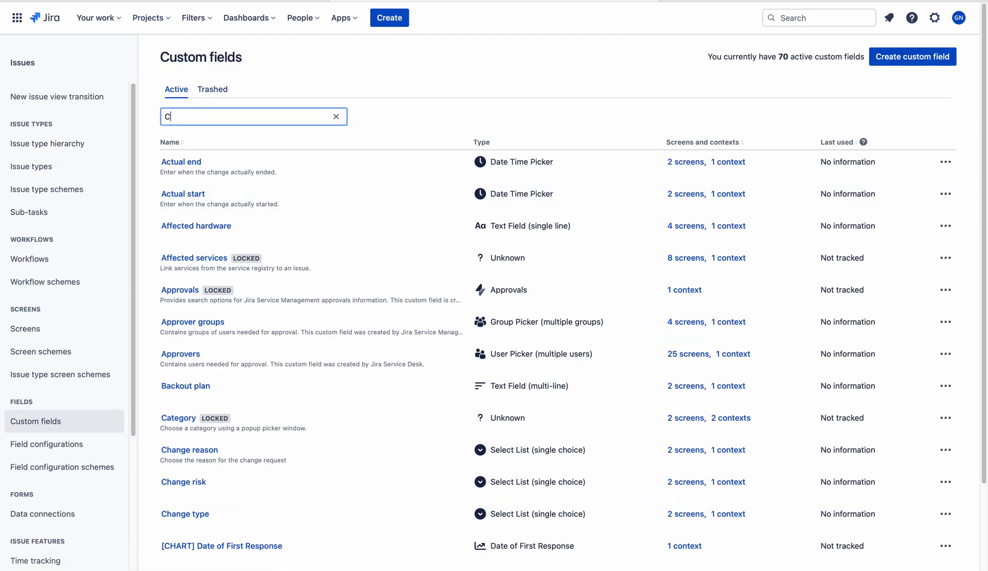
pyautogui.write('ustom FieldName')
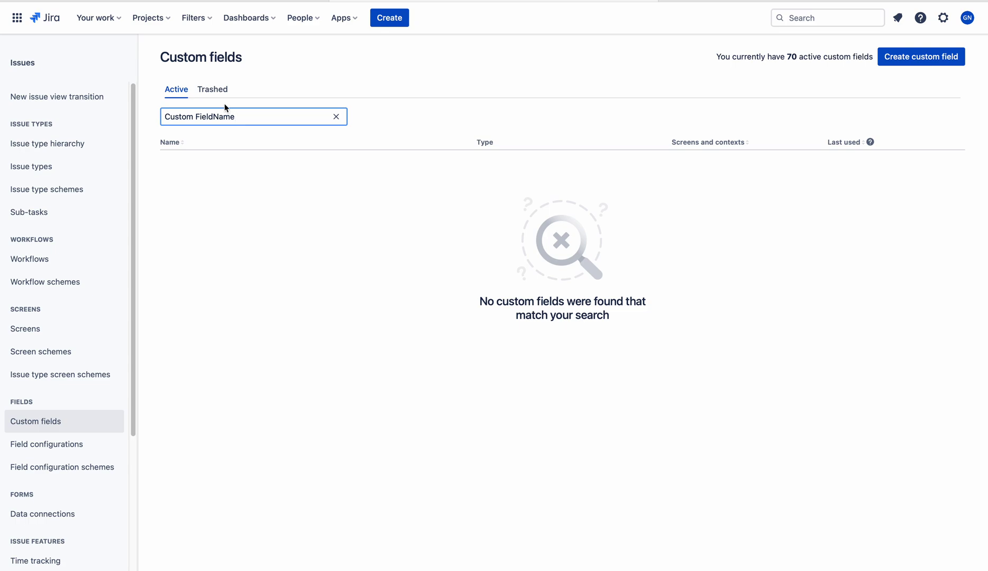
pyautogui.click(213, 117)
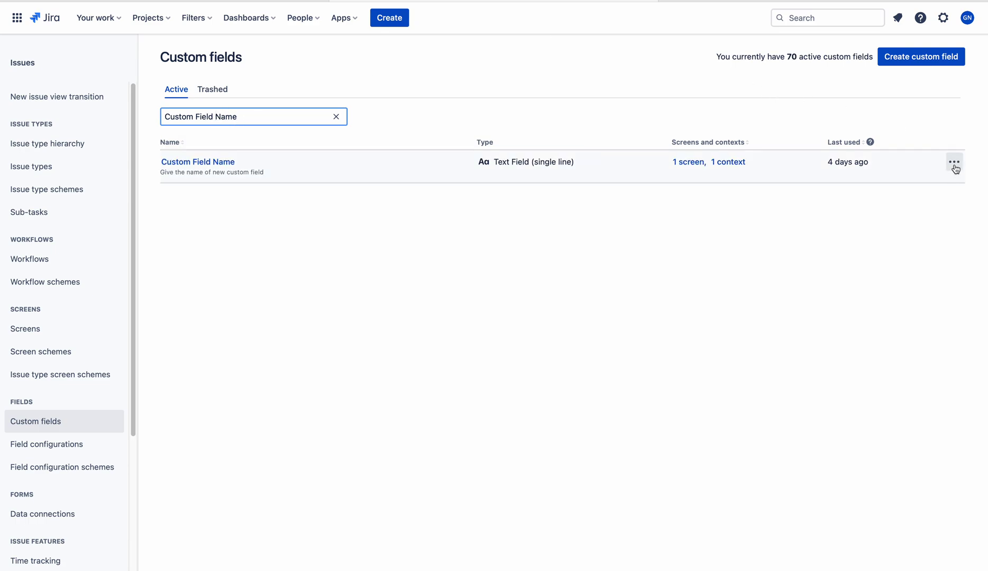
pyautogui.click(955, 162)
pyautogui.click(896, 188)
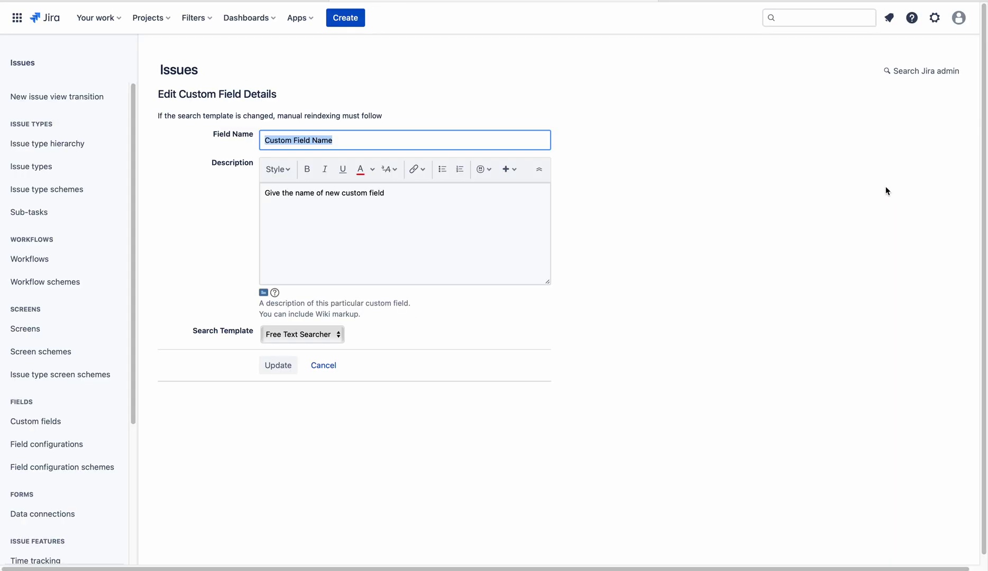
# - Select the full description text 'Give the name of new custom field' in the Description box
pyautogui.moveTo(419, 192); pyautogui.dragTo(293, 183)
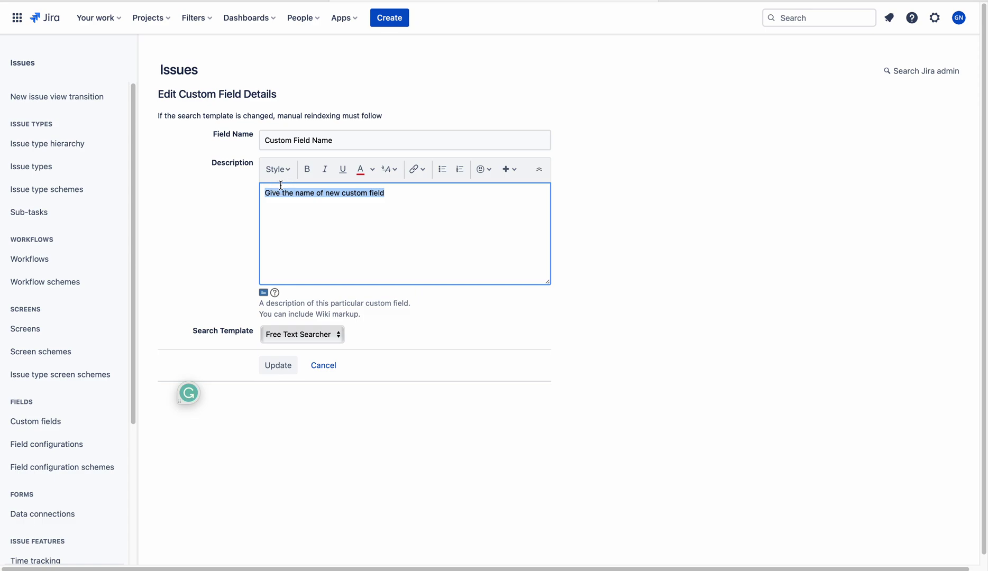
pyautogui.click(391, 195)
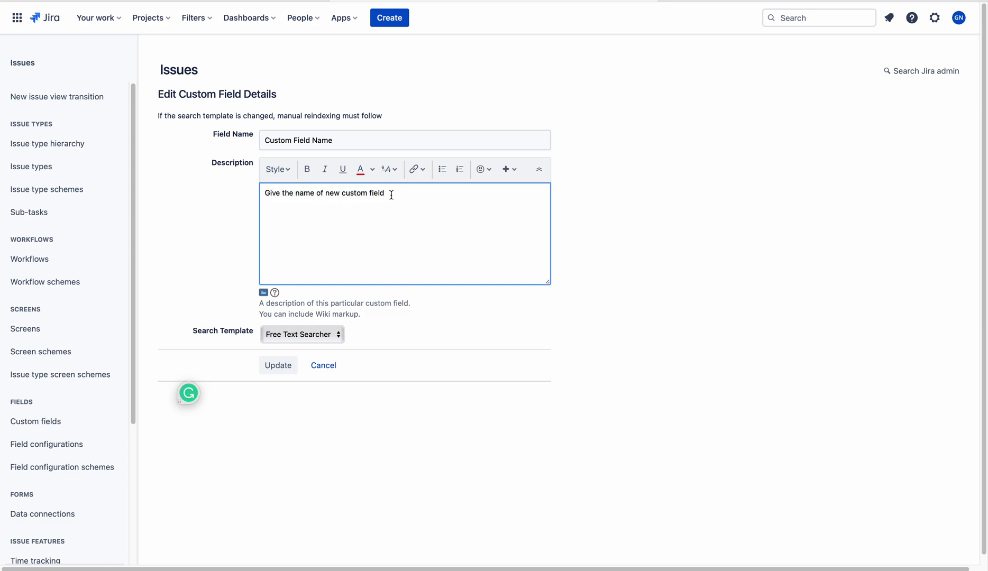
pyautogui.moveTo(391, 195); pyautogui.dragTo(259, 198)
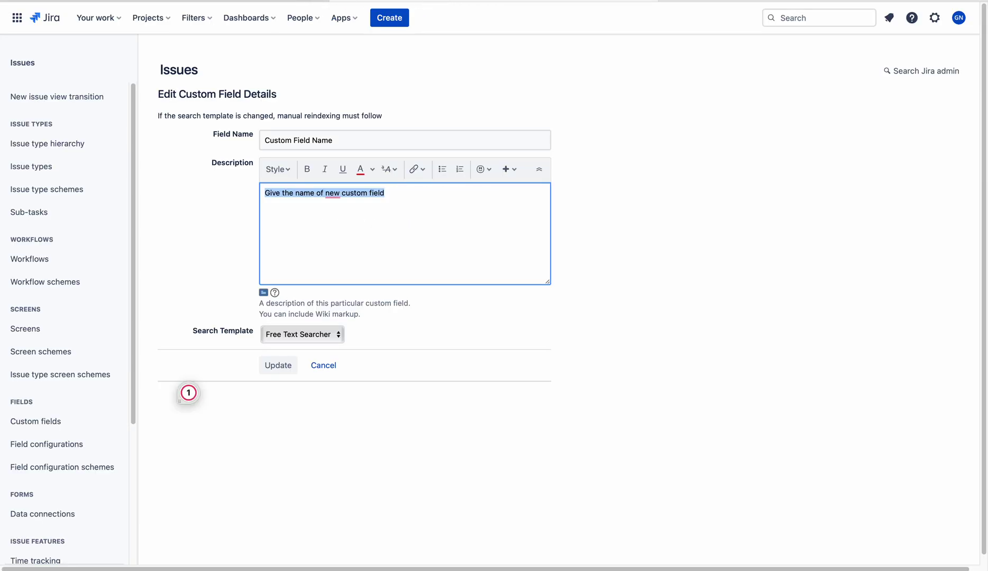
pyautogui.click(396, 20)
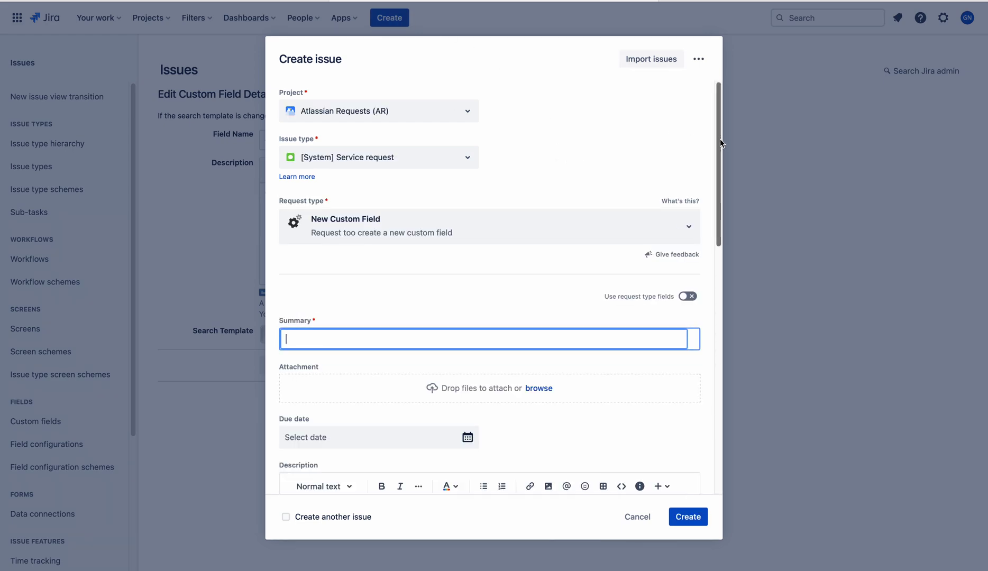
pyautogui.moveTo(716, 168); pyautogui.dragTo(713, 433)
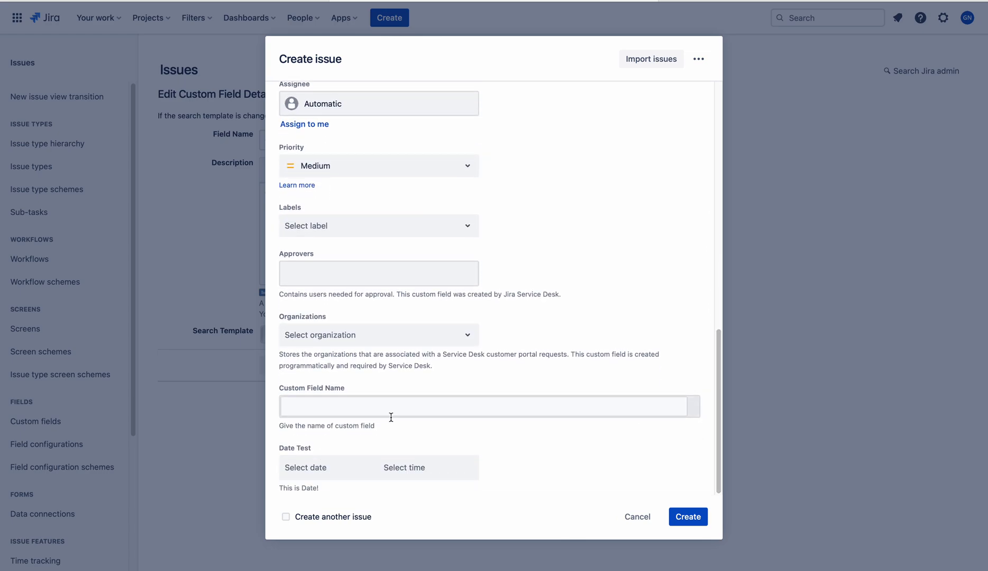
pyautogui.moveTo(389, 426); pyautogui.dragTo(273, 430)
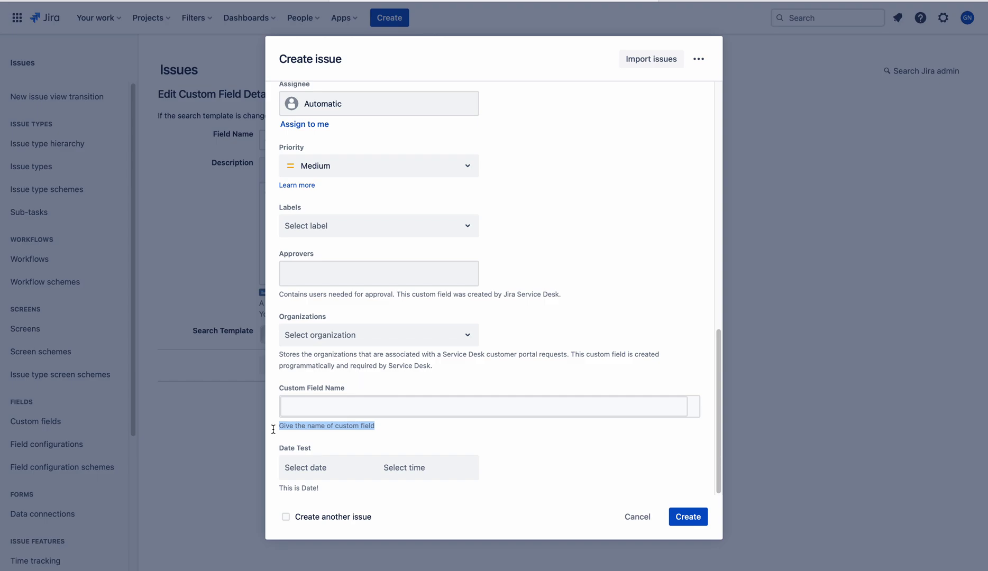
pyautogui.click(637, 517)
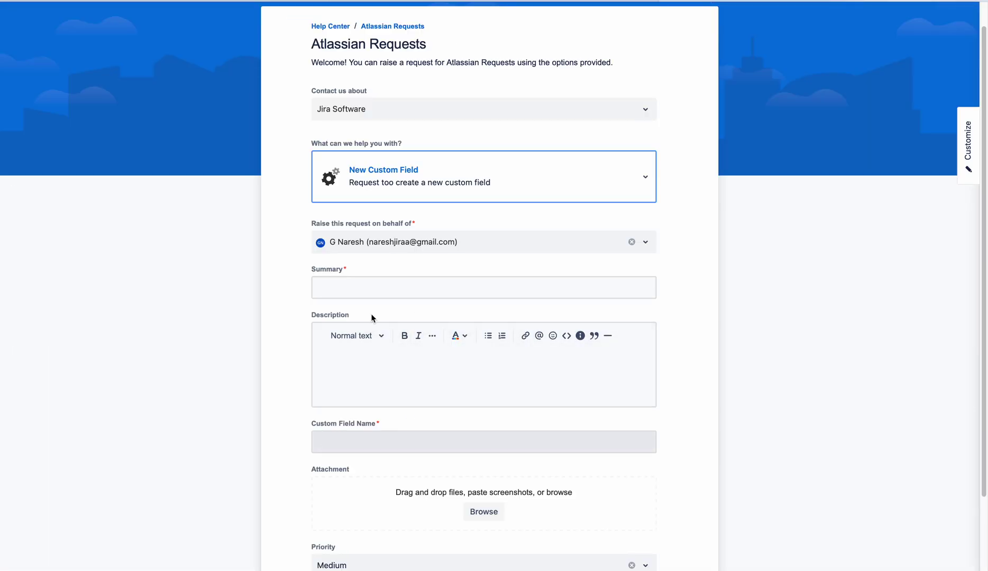
# - Switch back to the Atlassian Requests queue tab
pyautogui.click(251, 1)
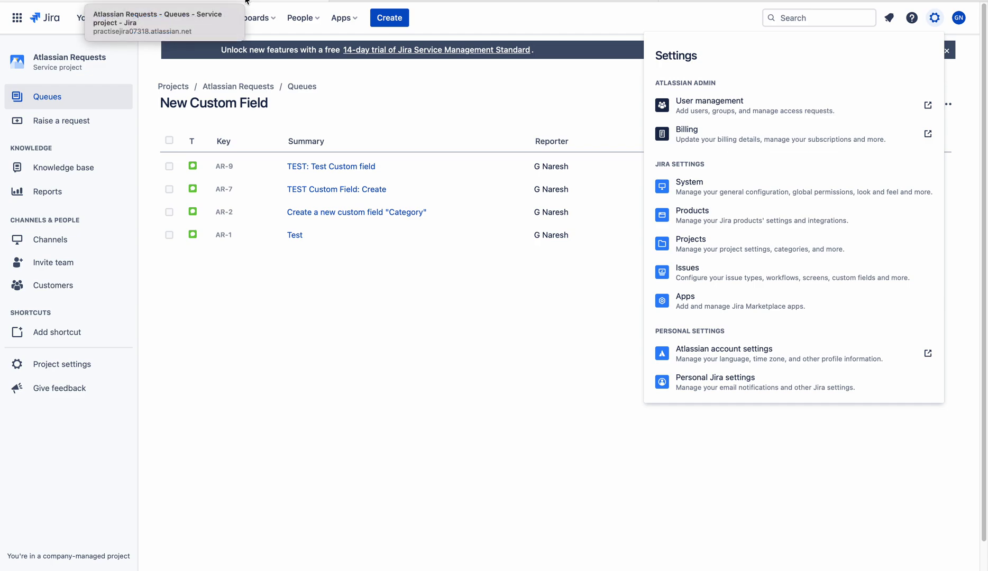
# - Open the first New Custom Field request type via Project settings > Request types and expand Custom Field Name
pyautogui.click(164, 300)
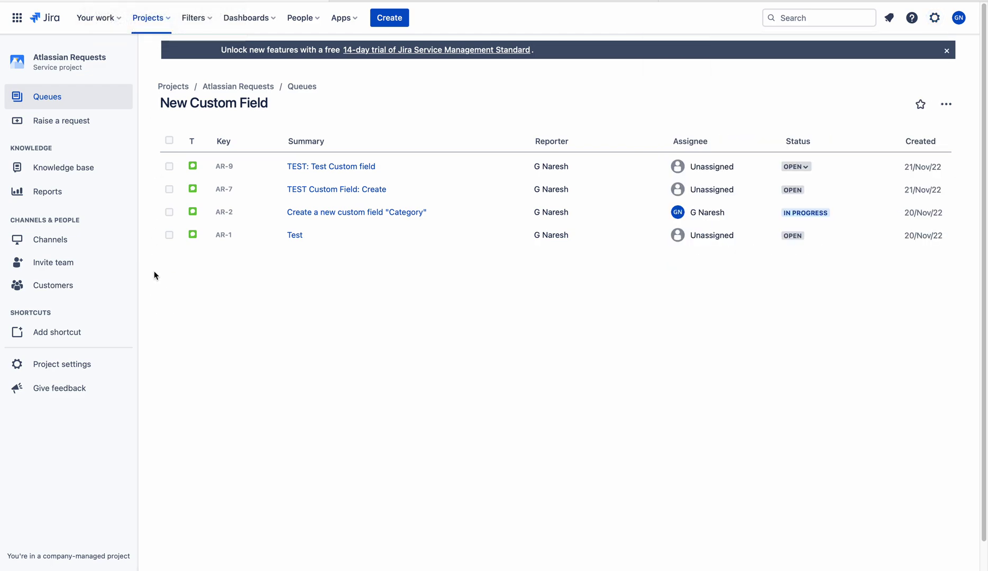
pyautogui.click(62, 368)
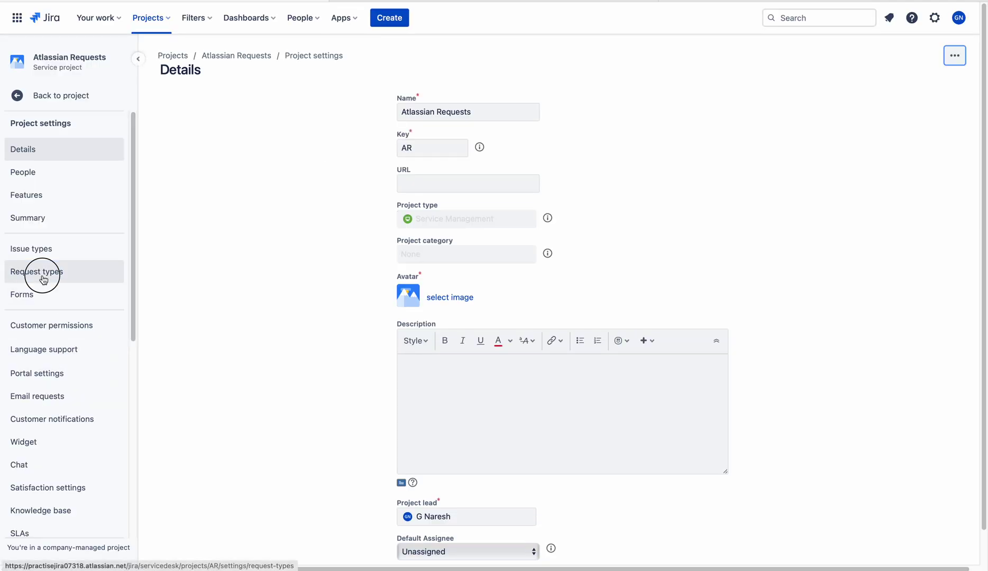
pyautogui.click(43, 276)
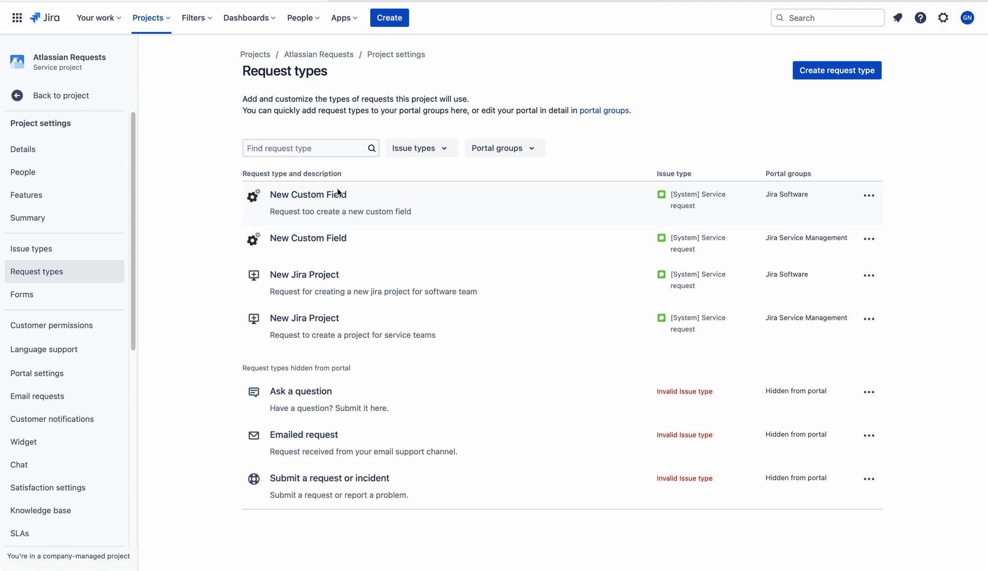
pyautogui.click(322, 195)
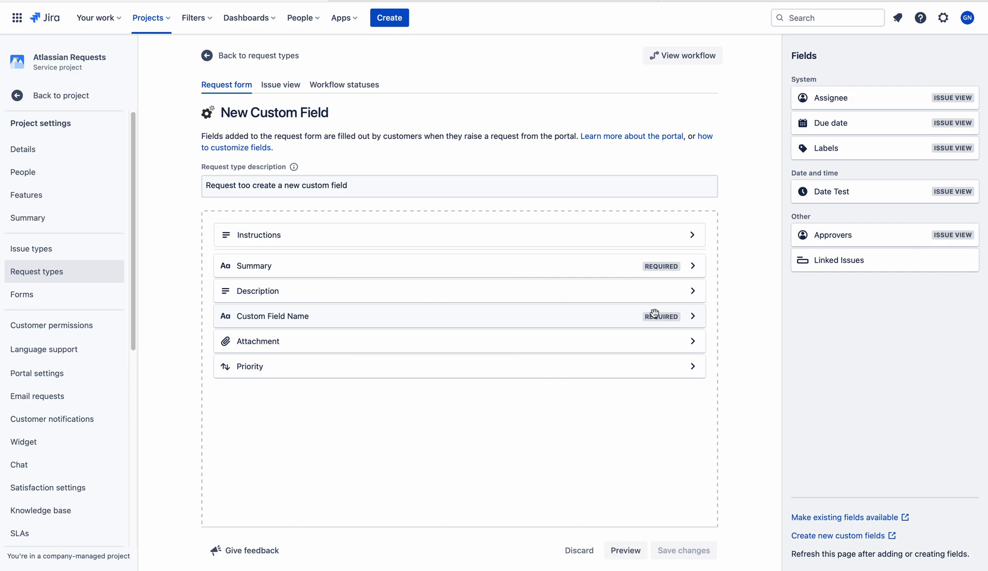
pyautogui.click(693, 318)
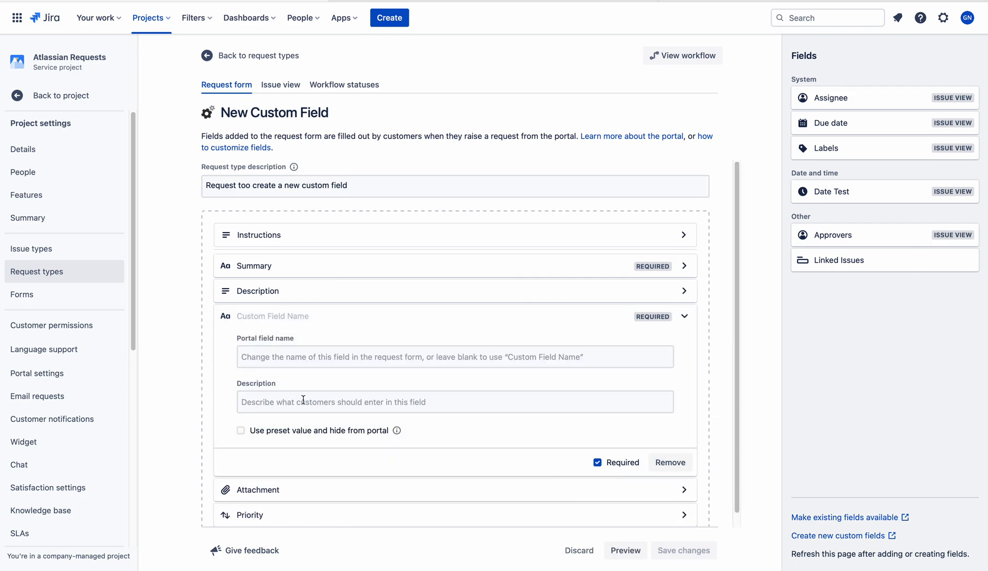
# - Set Custom Field Name's description to 'Give the name of new custom field' and save the request type
pyautogui.click(280, 404)
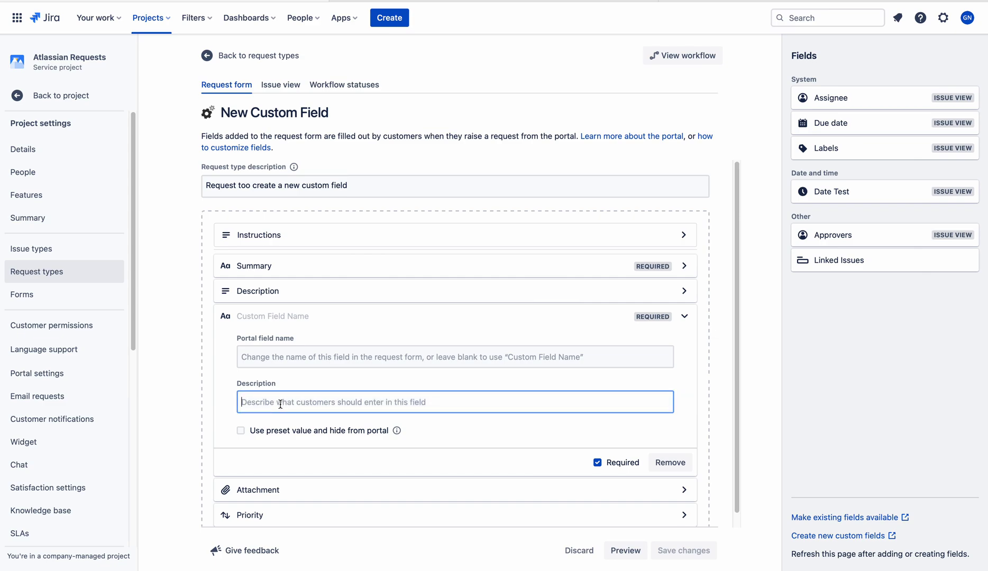
pyautogui.write('Giv')
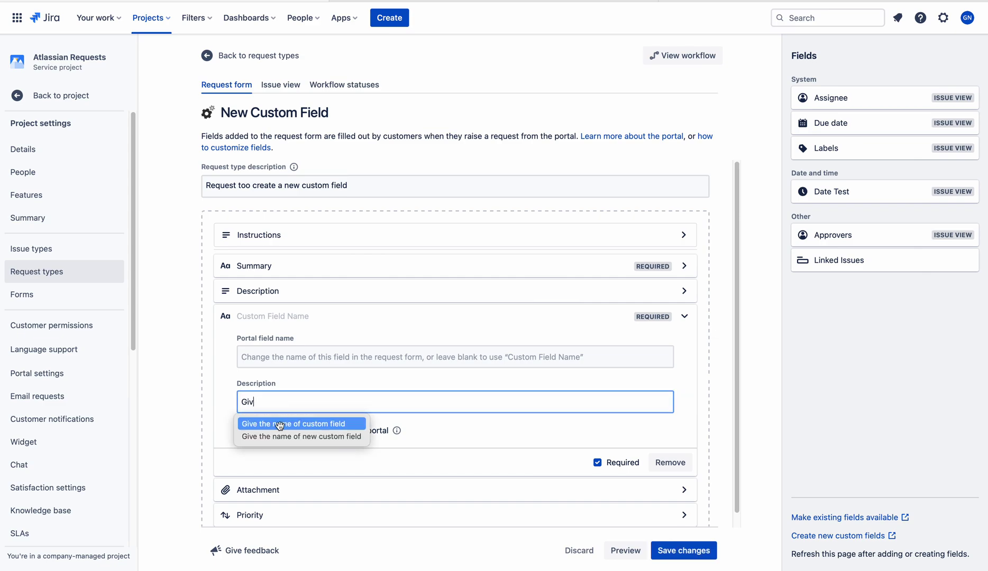
pyautogui.click(286, 437)
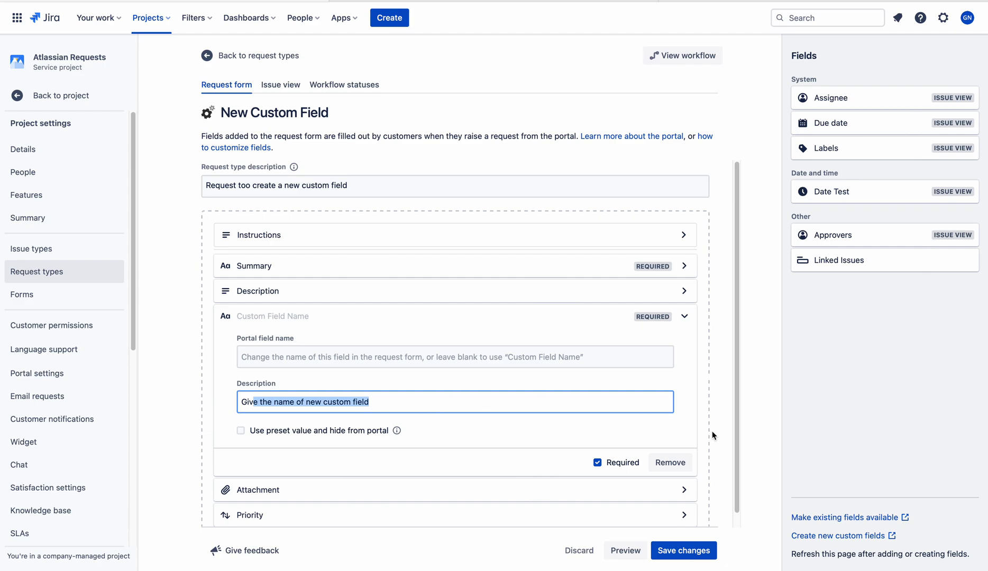
pyautogui.click(684, 551)
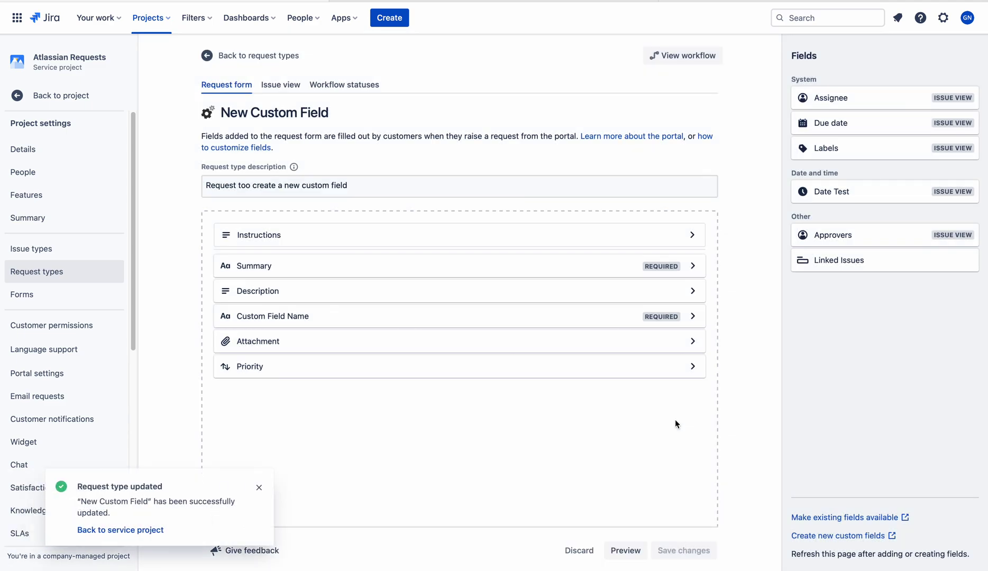
pyautogui.click(733, 1)
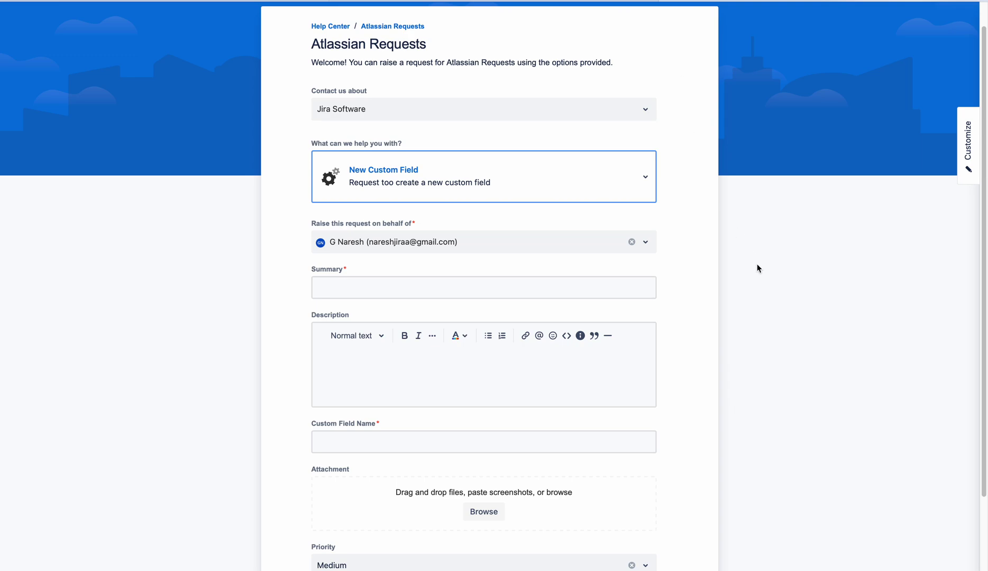
# - Reload the portal form to verify the new help text, then return to the Request types list
pyautogui.press('super+r')
pyautogui.moveTo(423, 464); pyautogui.dragTo(308, 464)
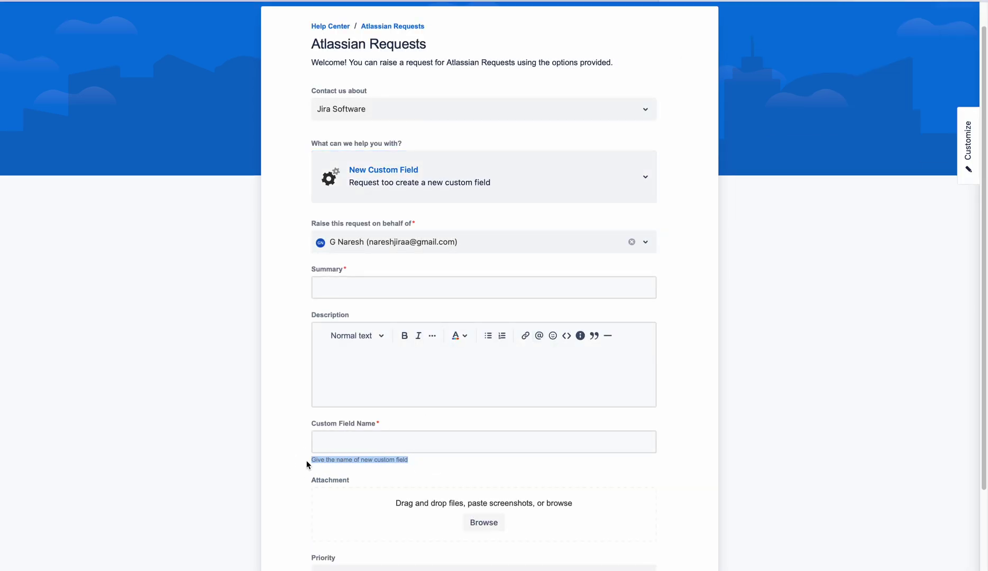
pyautogui.click(412, 459)
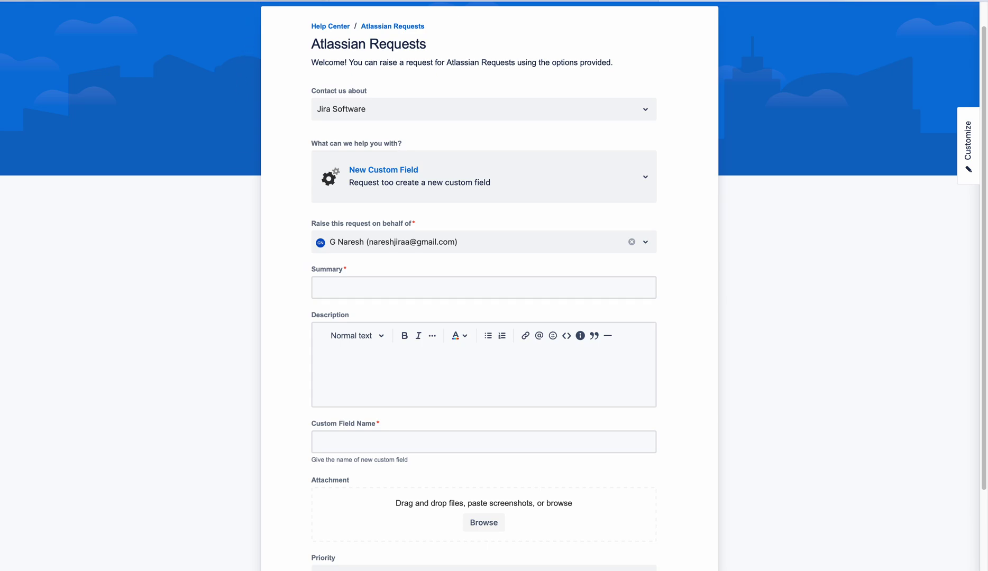
pyautogui.click(299, 1)
pyautogui.click(39, 278)
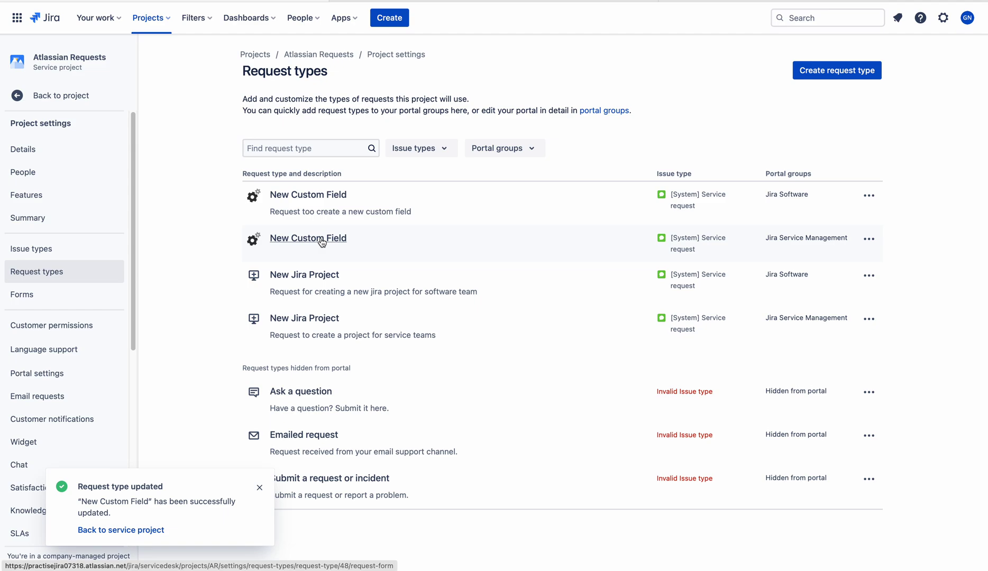
# - Open the second New Custom Field request type and expand its Custom Field Name settings
pyautogui.click(330, 243)
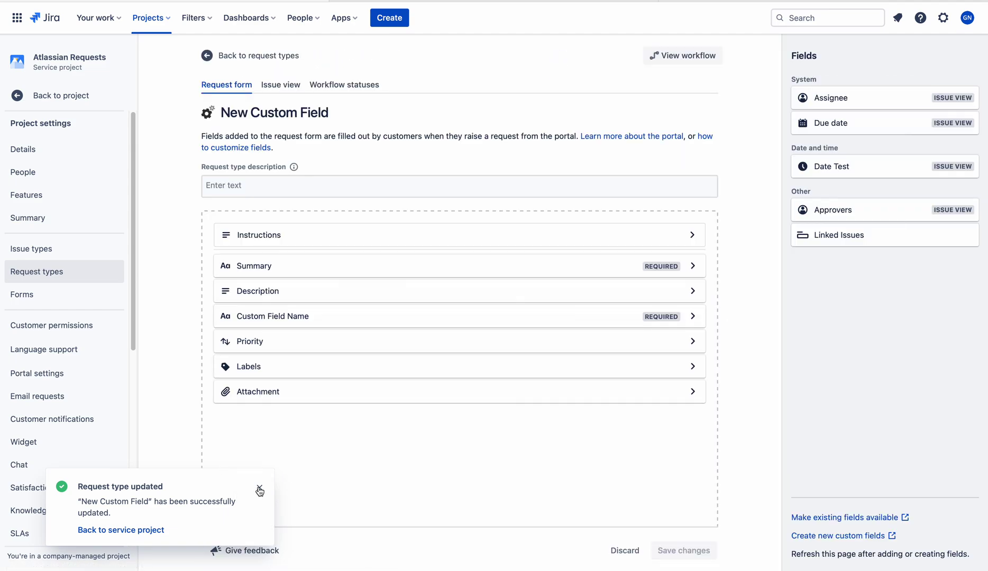
pyautogui.click(260, 490)
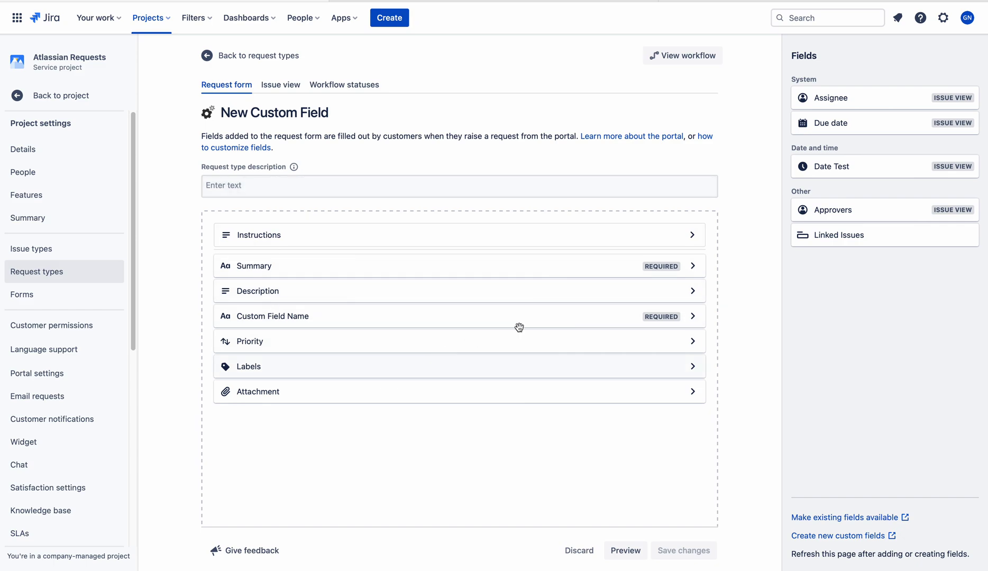
pyautogui.click(693, 319)
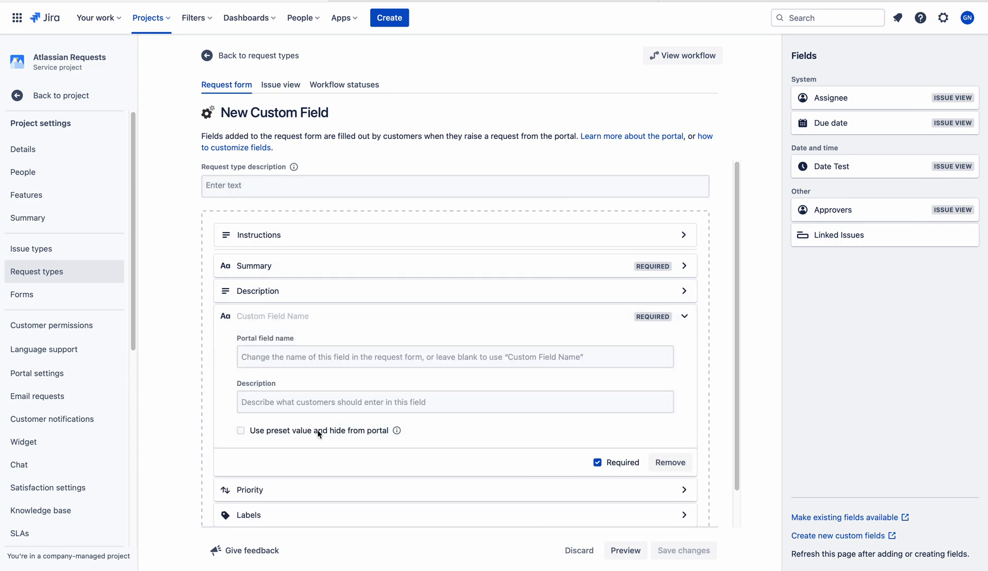
# - Fill the description with 'Give the name of new custom field', save, and head to the portal
pyautogui.click(308, 405)
pyautogui.write('Gi')
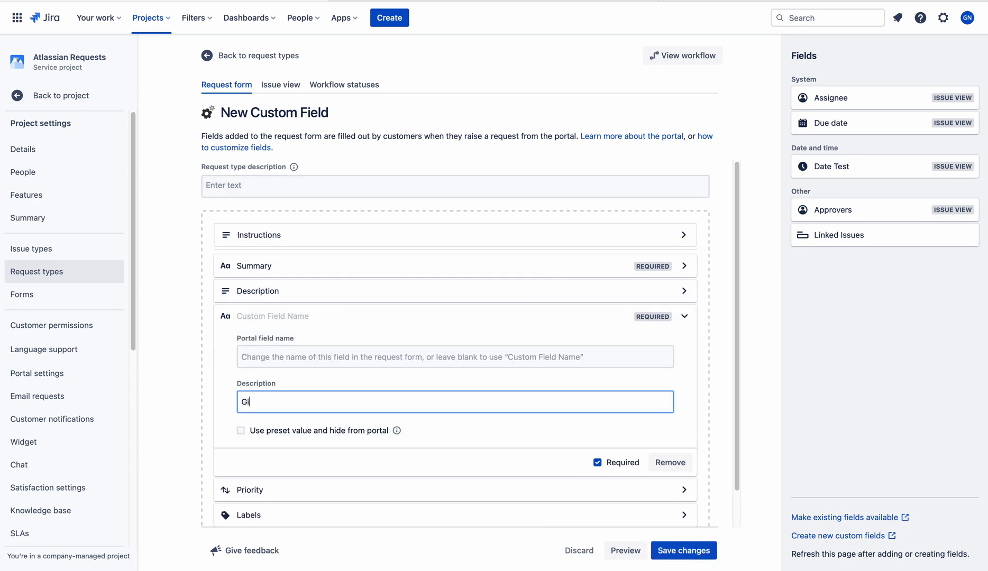
pyautogui.write('v')
pyautogui.click(295, 437)
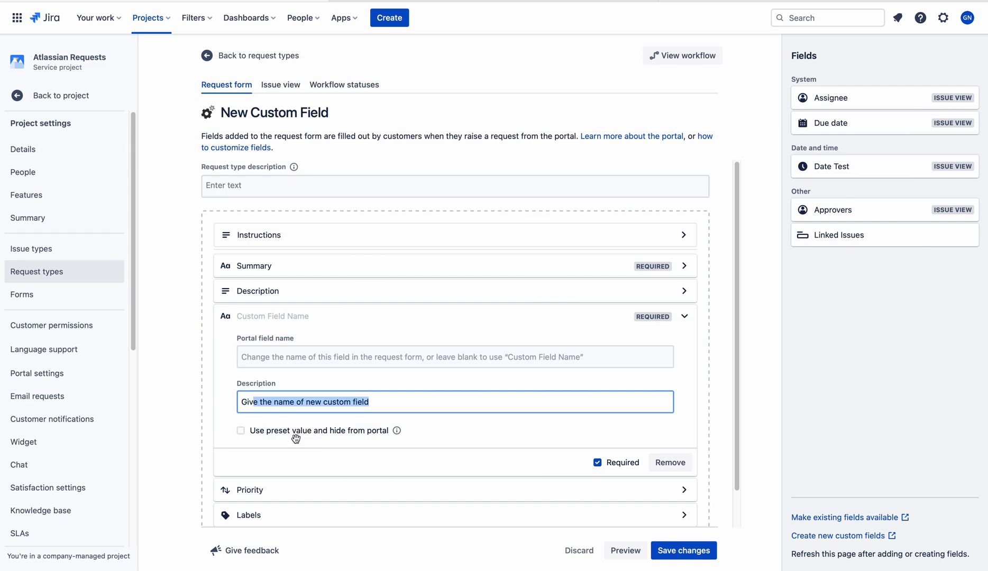
pyautogui.click(712, 401)
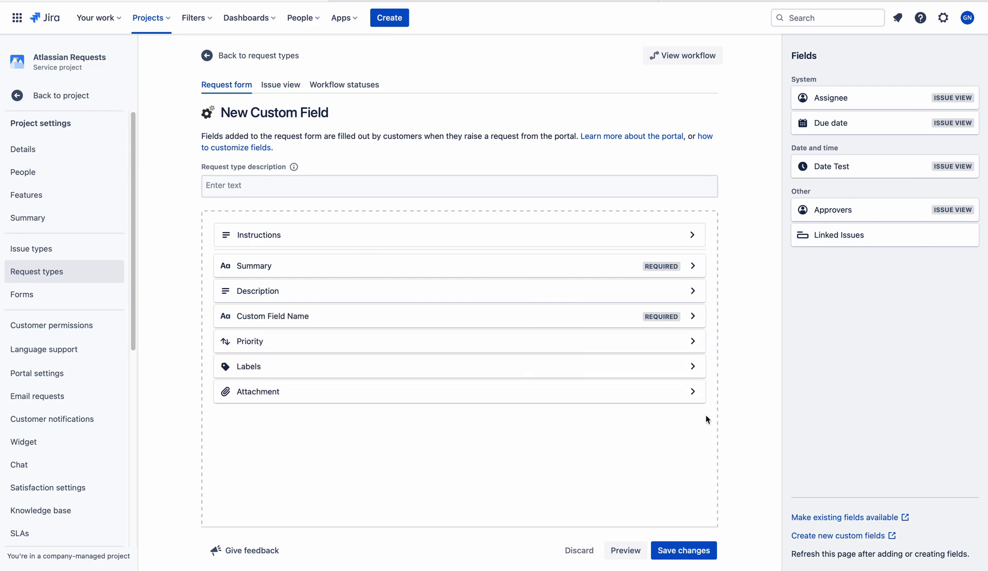
pyautogui.click(684, 553)
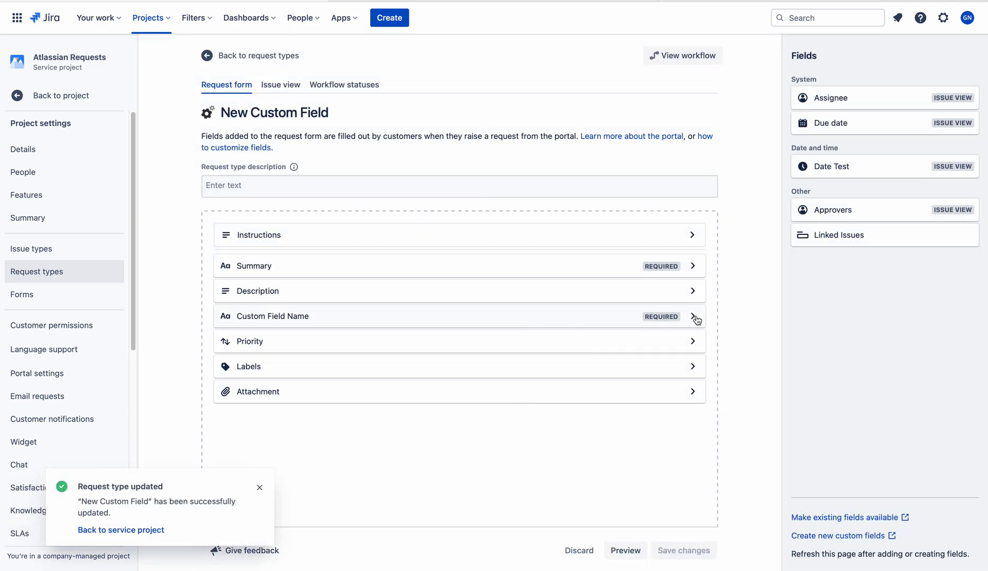
pyautogui.click(696, 317)
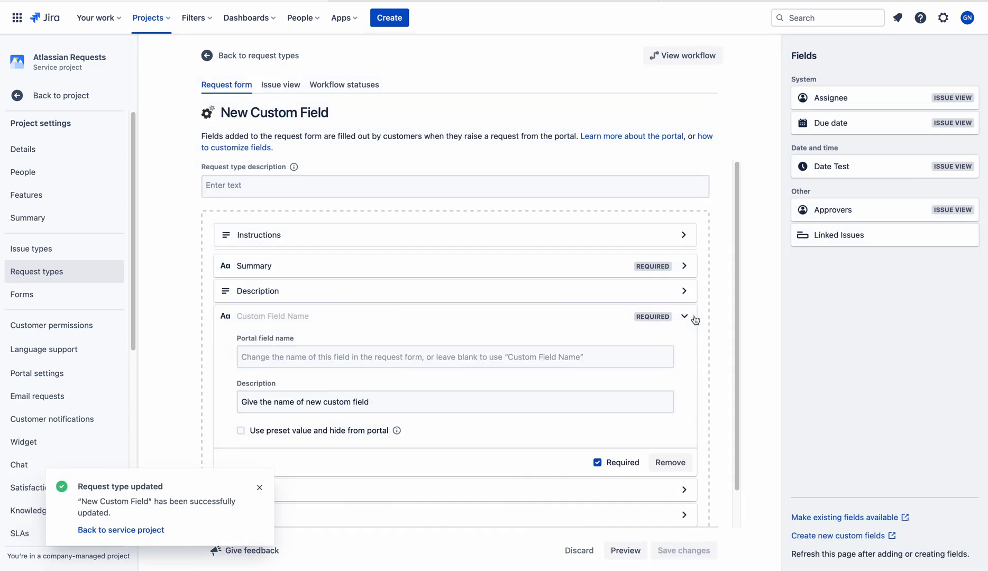
pyautogui.click(735, 4)
pyautogui.click(397, 26)
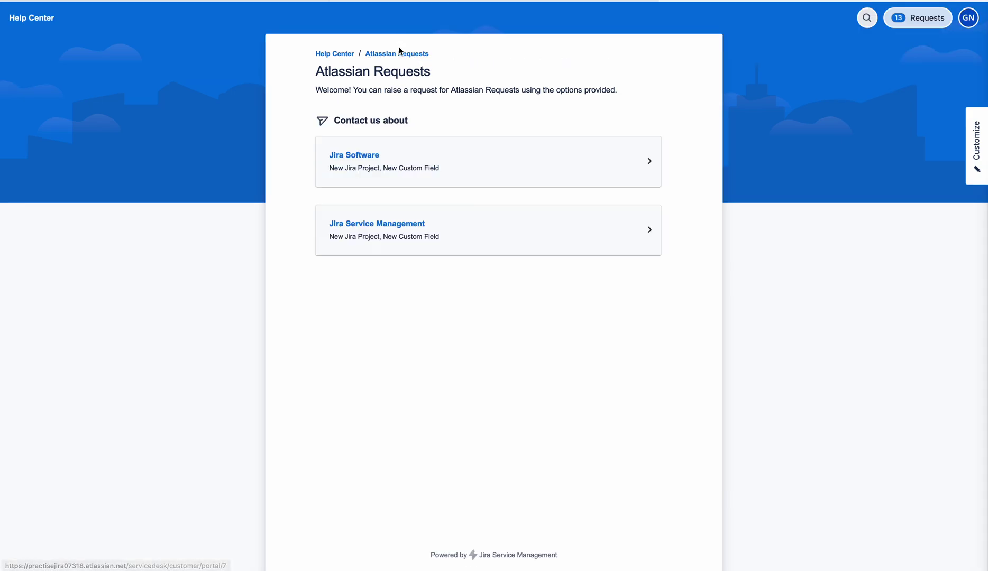
# - Open the Jira Service Management topic's New Custom Field form and scroll to Custom Field Name's help text
pyautogui.click(381, 235)
pyautogui.click(375, 259)
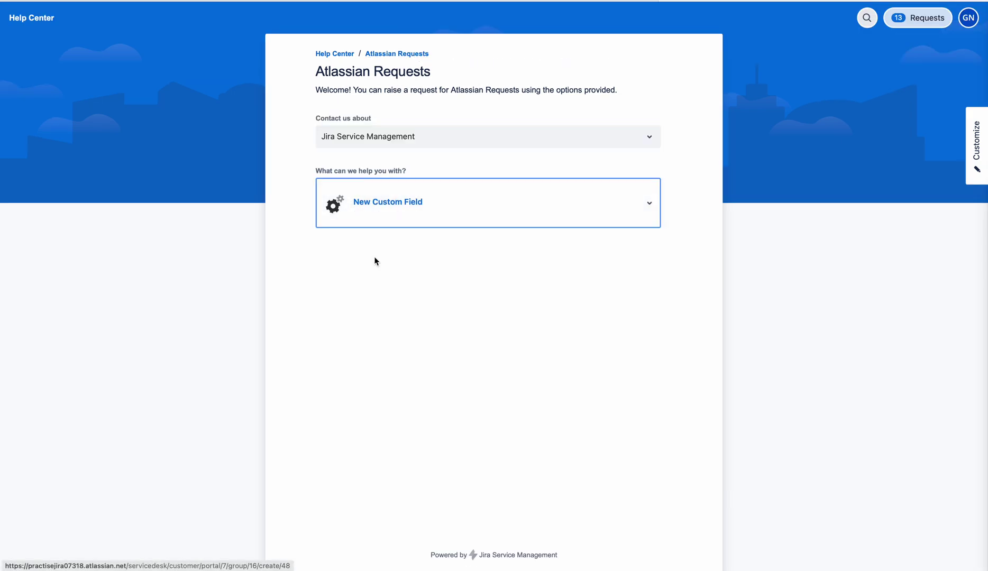
pyautogui.scroll(-3, 384, 406)
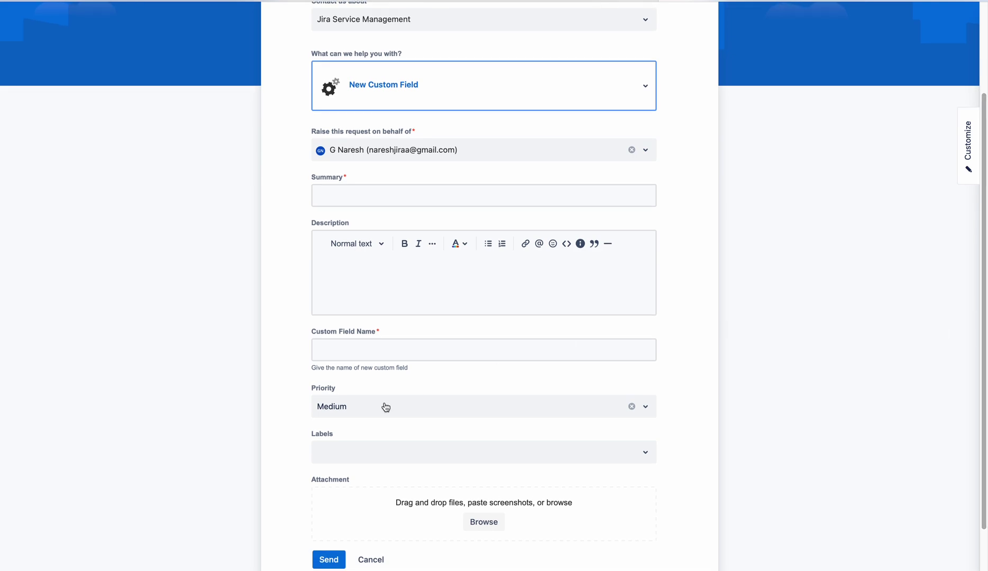